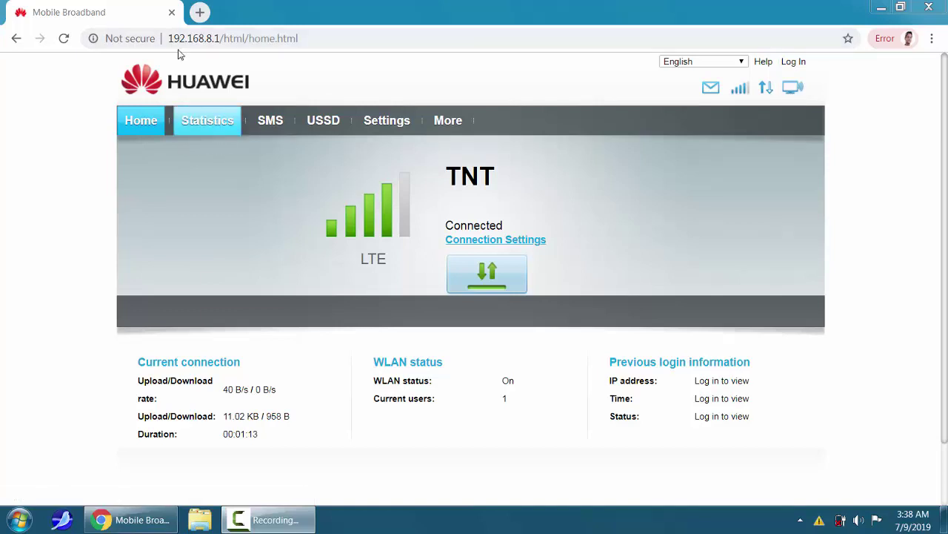
Step: Load the router's base address 192.168.8.1 and highlight the TNT carrier name
{"action": "left_click", "coordinate": [236, 43]}
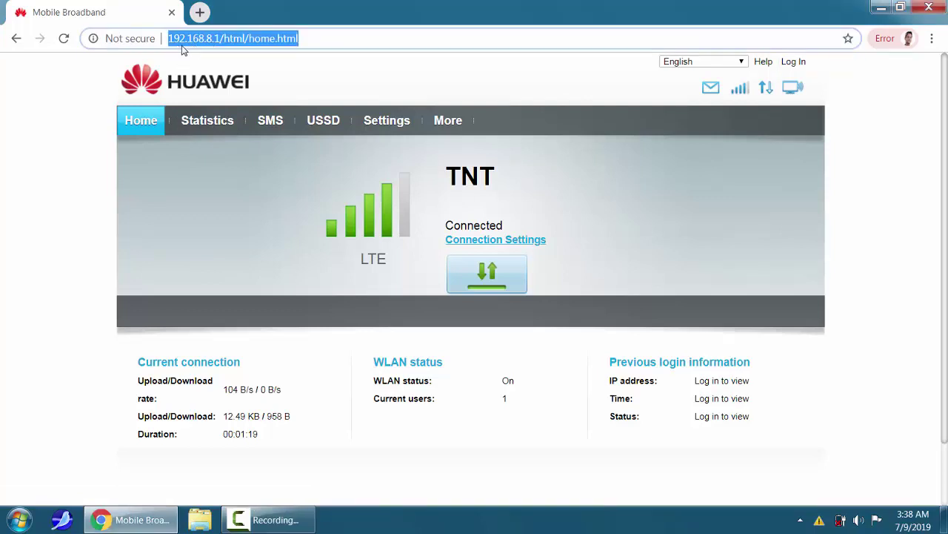
{"action": "left_click", "coordinate": [204, 38]}
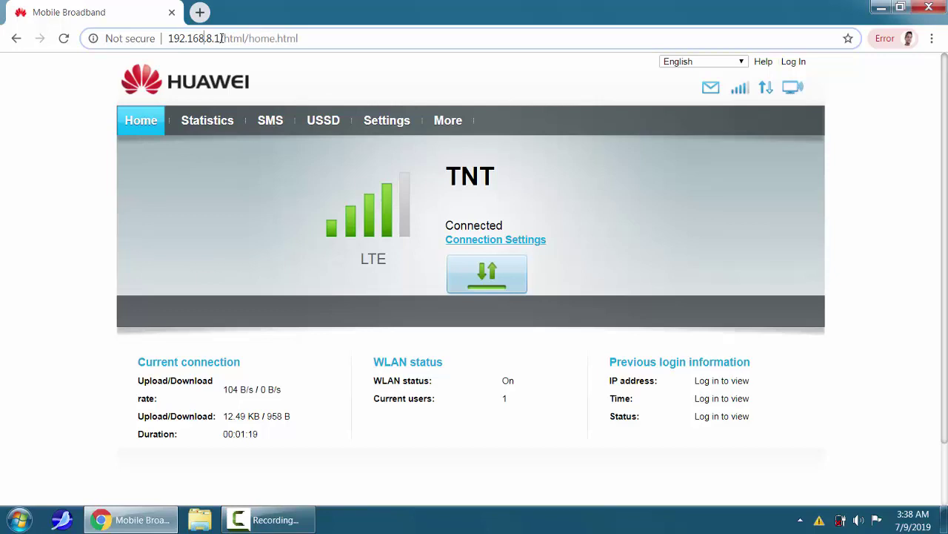
{"action": "left_click_drag", "start_coordinate": [222, 39], "coordinate": [334, 37]}
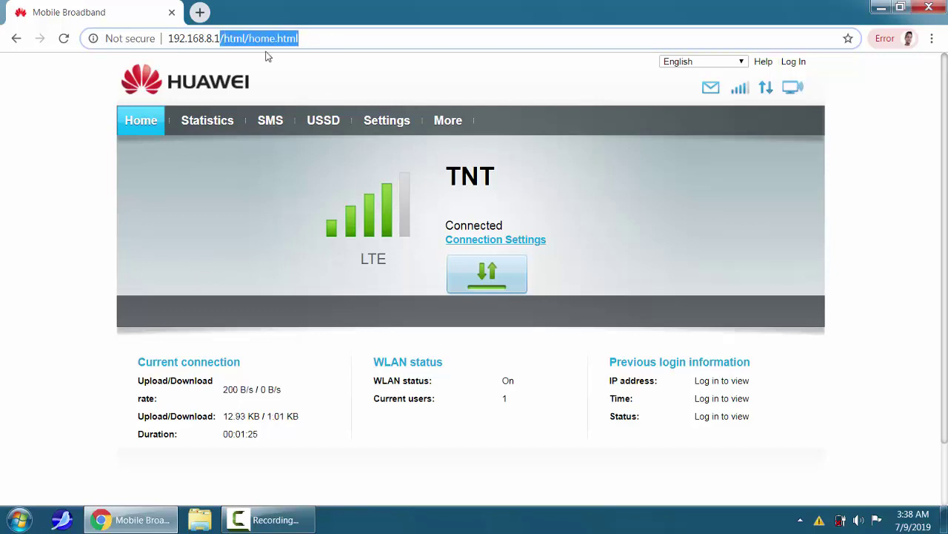
{"action": "key", "text": "BackSpace"}
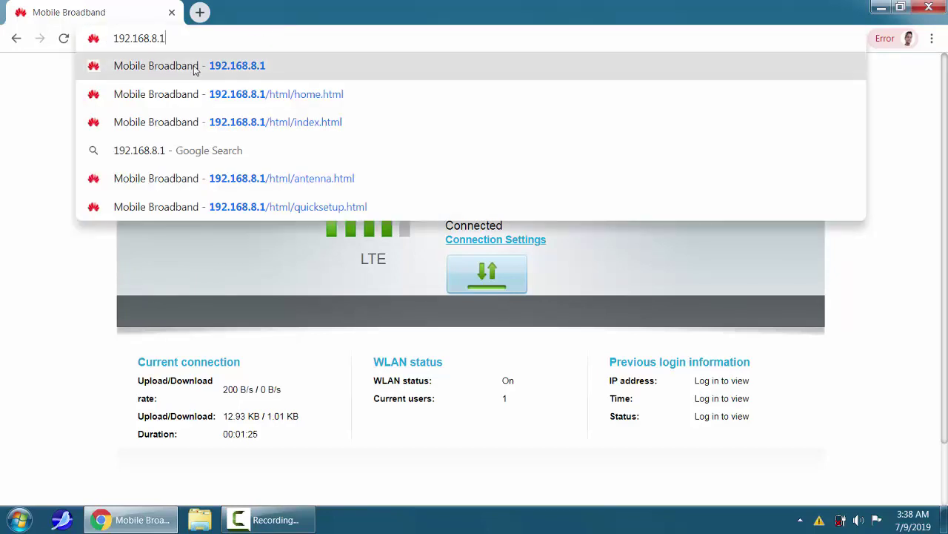
{"action": "left_click", "coordinate": [194, 69]}
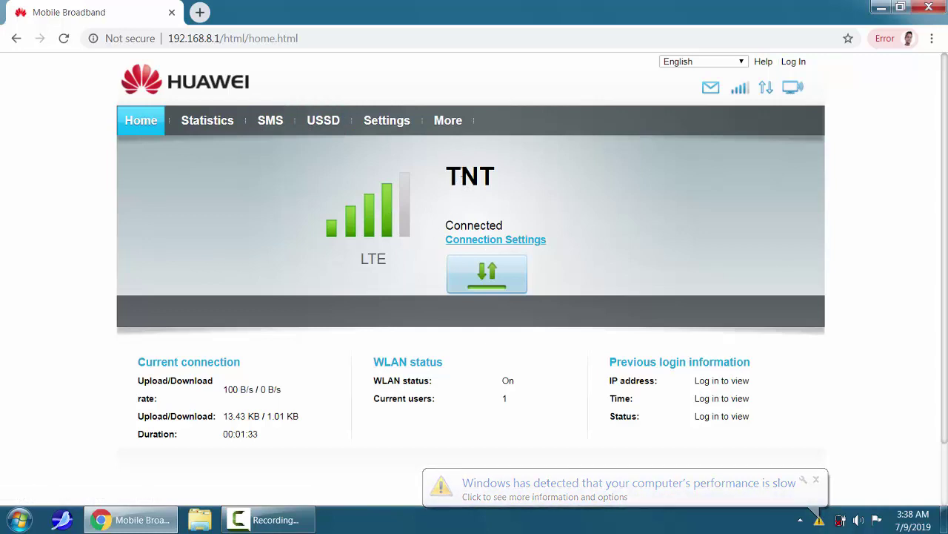
{"action": "left_click_drag", "start_coordinate": [456, 176], "coordinate": [522, 185]}
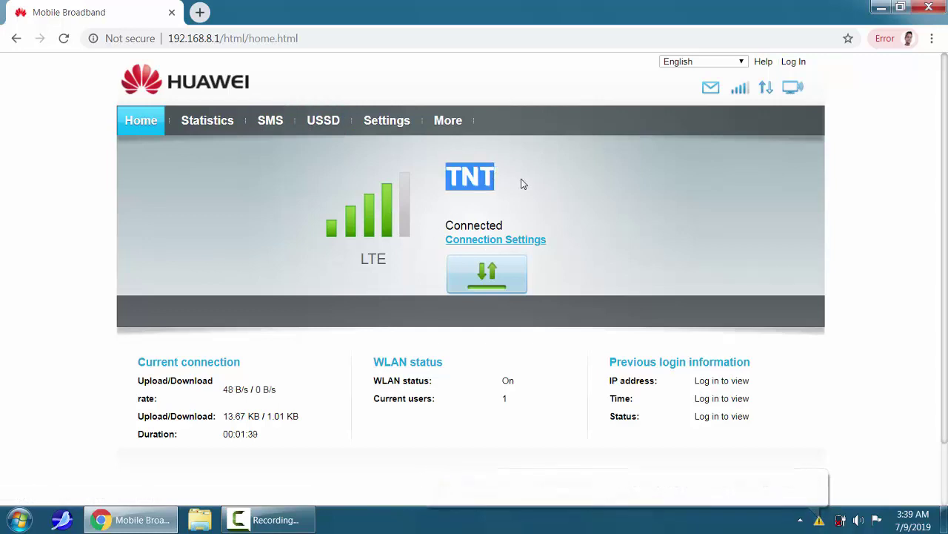
{"action": "left_click", "coordinate": [219, 245]}
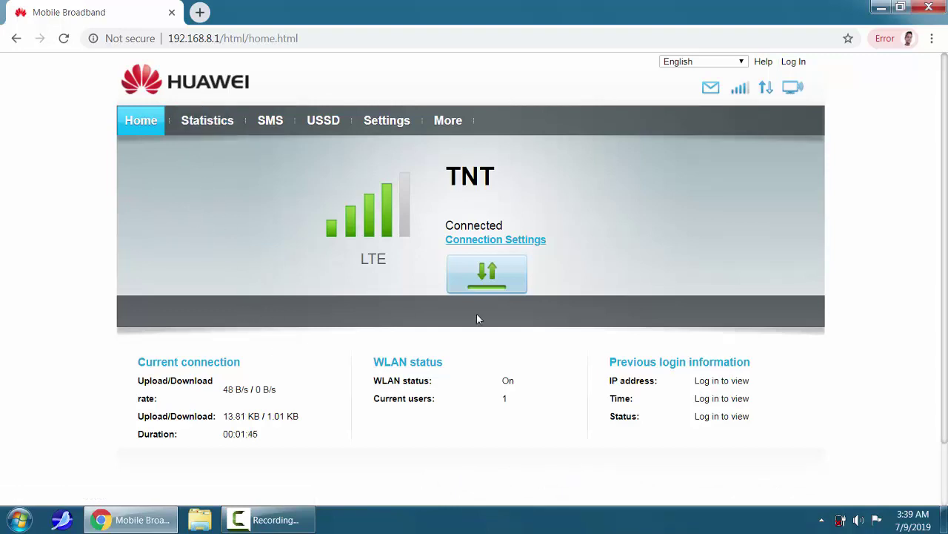
Step: Log in with the pre-filled credentials and view data usage under Statistics
{"action": "left_click", "coordinate": [793, 63]}
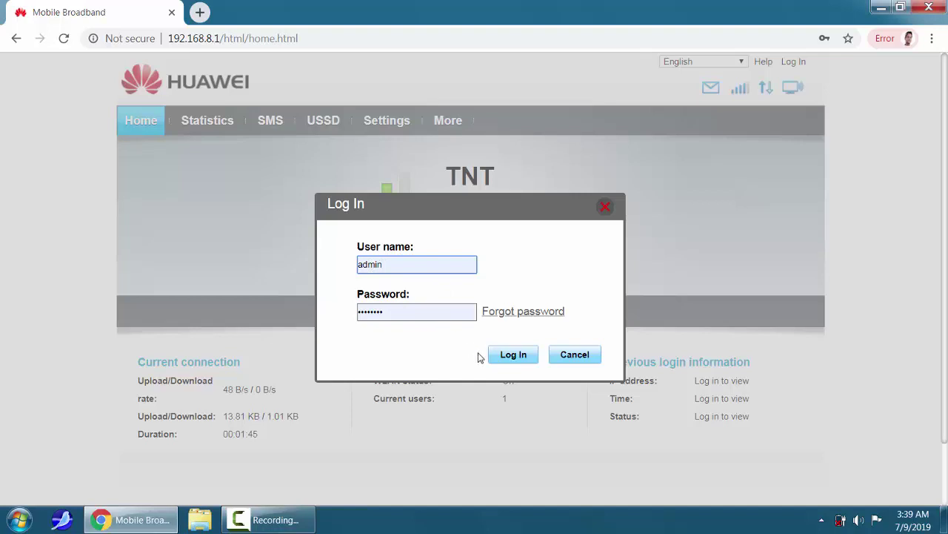
{"action": "left_click", "coordinate": [512, 356]}
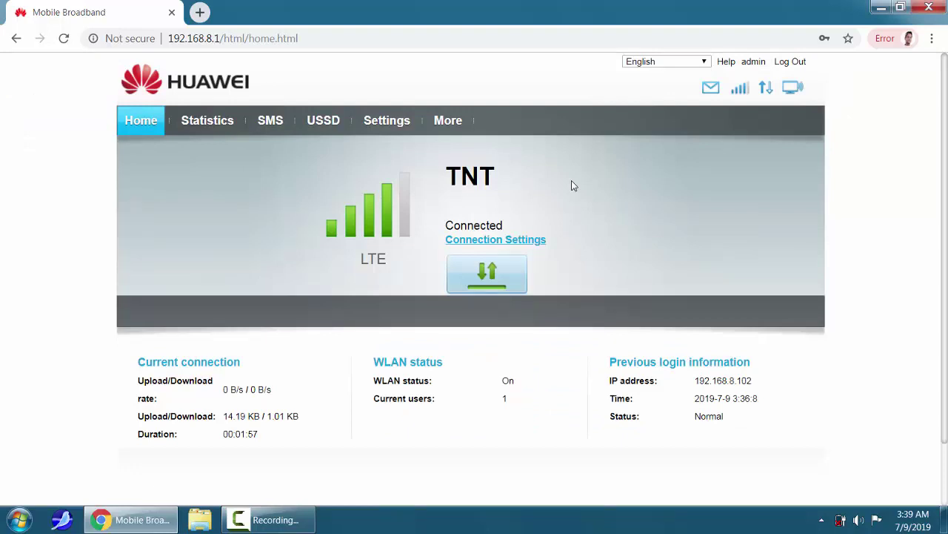
{"action": "left_click", "coordinate": [213, 135]}
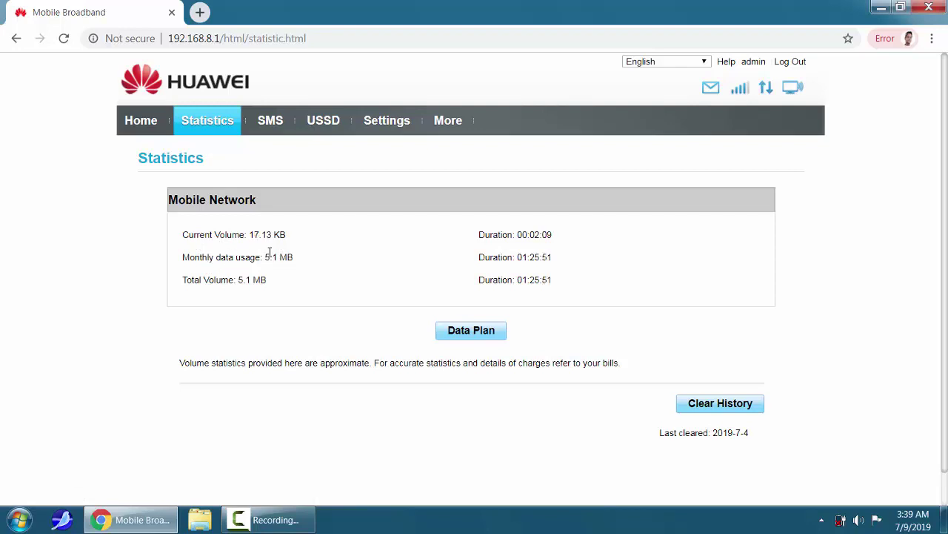
Step: Show the SMS inbox with the seven TNT messages
{"action": "left_click", "coordinate": [271, 120]}
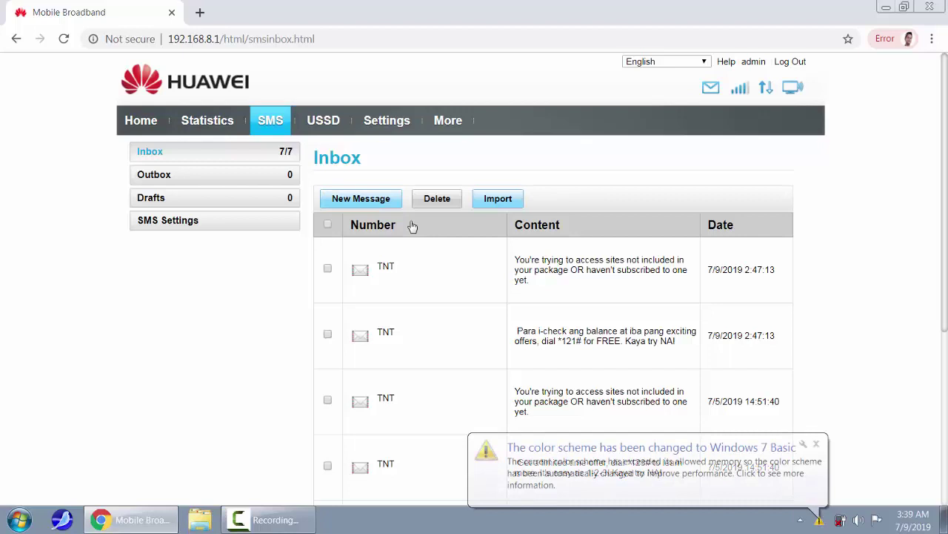
Step: Dismiss the colour scheme notification and go to the USSD command input box
{"action": "left_click", "coordinate": [818, 444]}
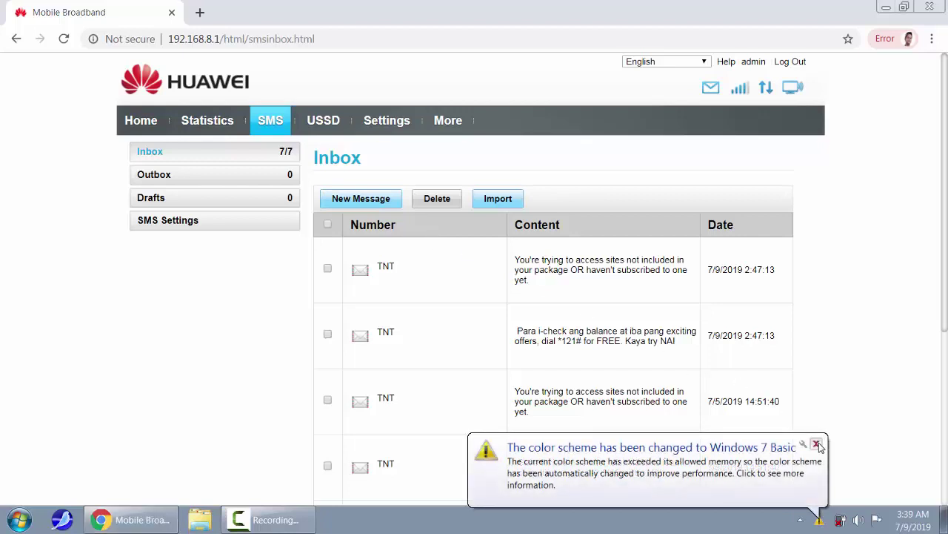
{"action": "left_click", "coordinate": [326, 134]}
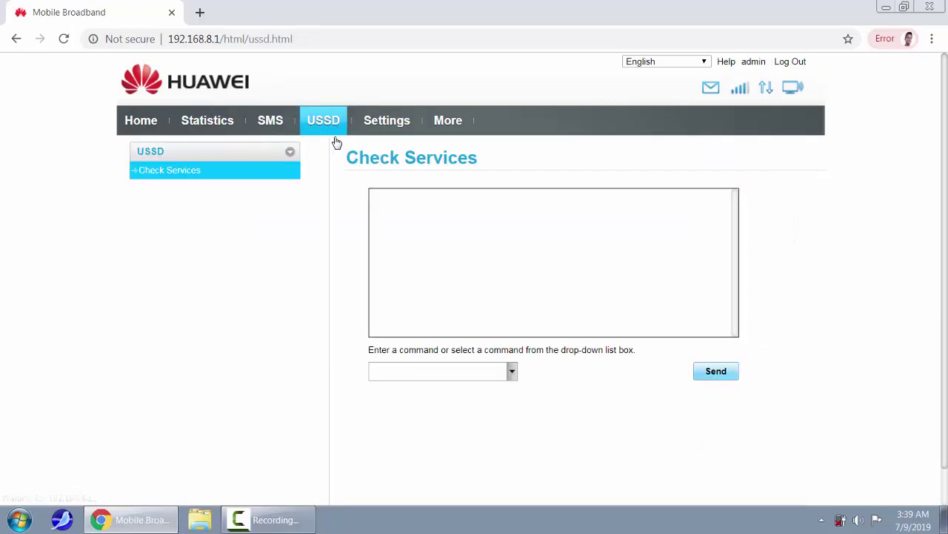
{"action": "left_click", "coordinate": [423, 373]}
Step: Go to Settings > Dial-up > Network Settings, showing preferred mode Auto
{"action": "left_click", "coordinate": [387, 128]}
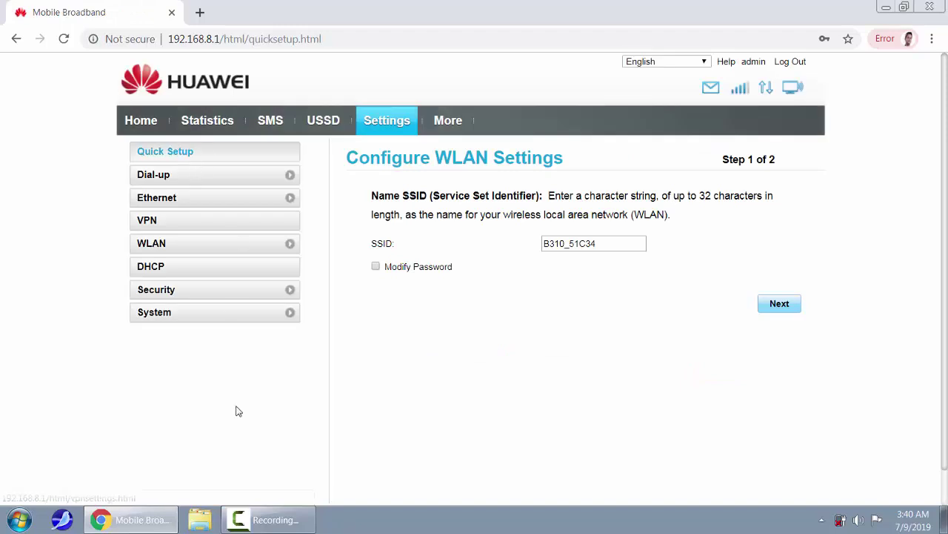
{"action": "left_click", "coordinate": [180, 177]}
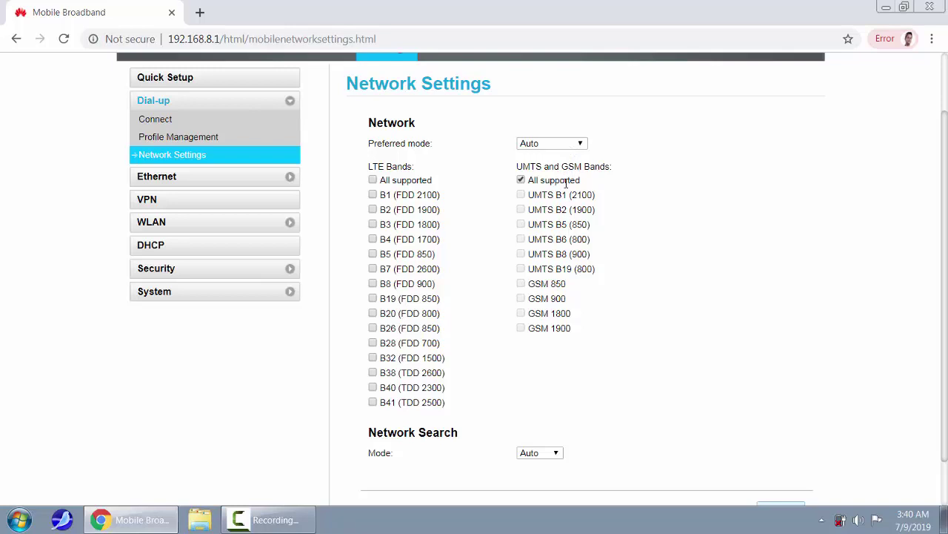
{"action": "left_click", "coordinate": [552, 145]}
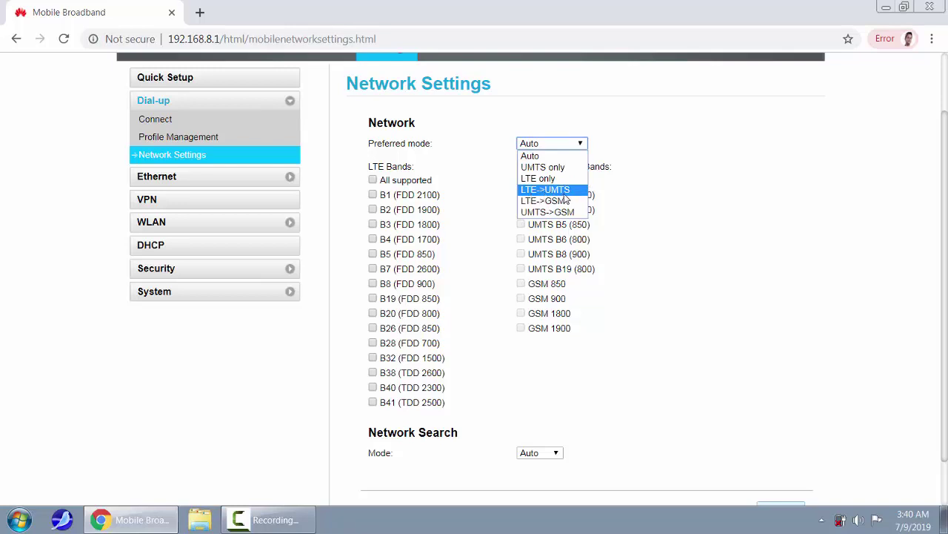
{"action": "left_click", "coordinate": [599, 238]}
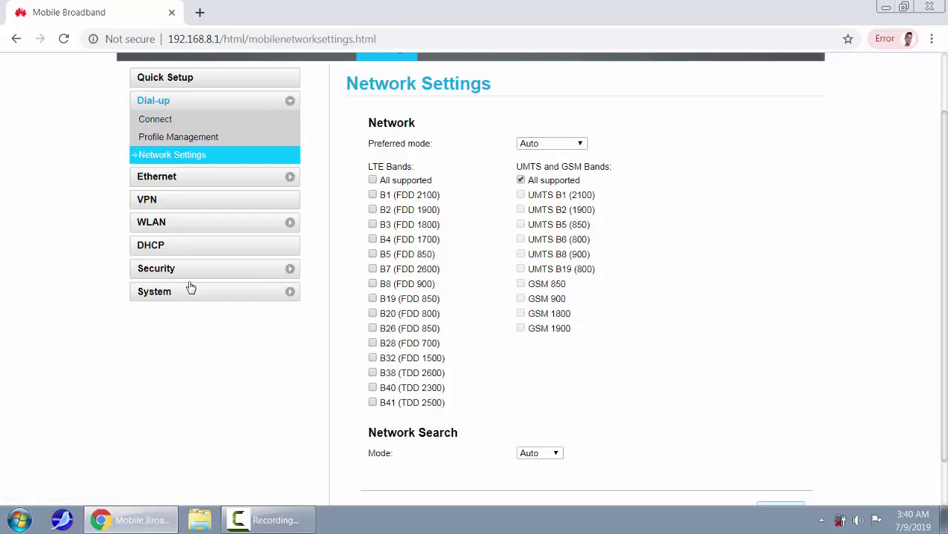
{"action": "scroll", "coordinate": [200, 296], "scroll_direction": "down", "scroll_amount": 2}
{"action": "scroll", "coordinate": [175, 274], "scroll_direction": "up", "scroll_amount": 3}
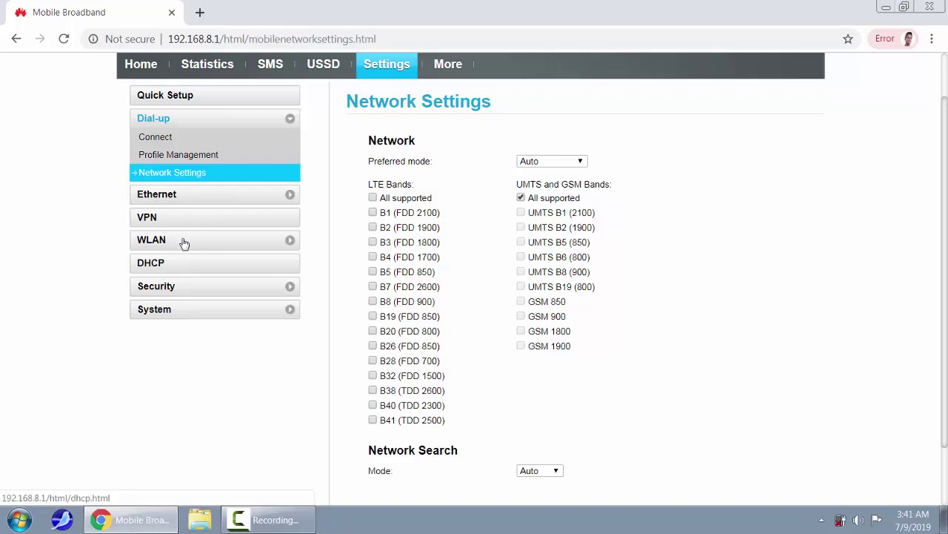
Step: Load Profile Management to view the SMART LTE(default) profile with APN SMARTLTE
{"action": "left_click", "coordinate": [162, 155]}
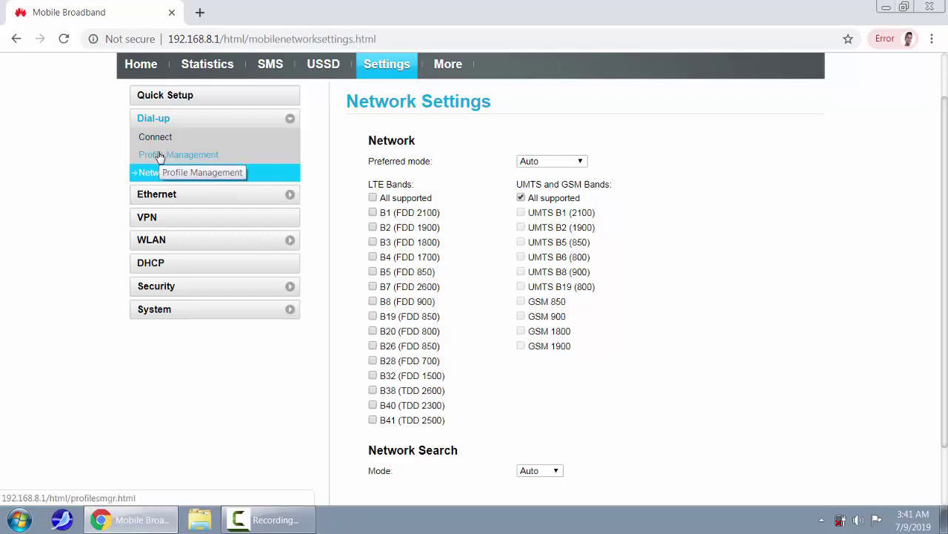
{"action": "left_click", "coordinate": [161, 156]}
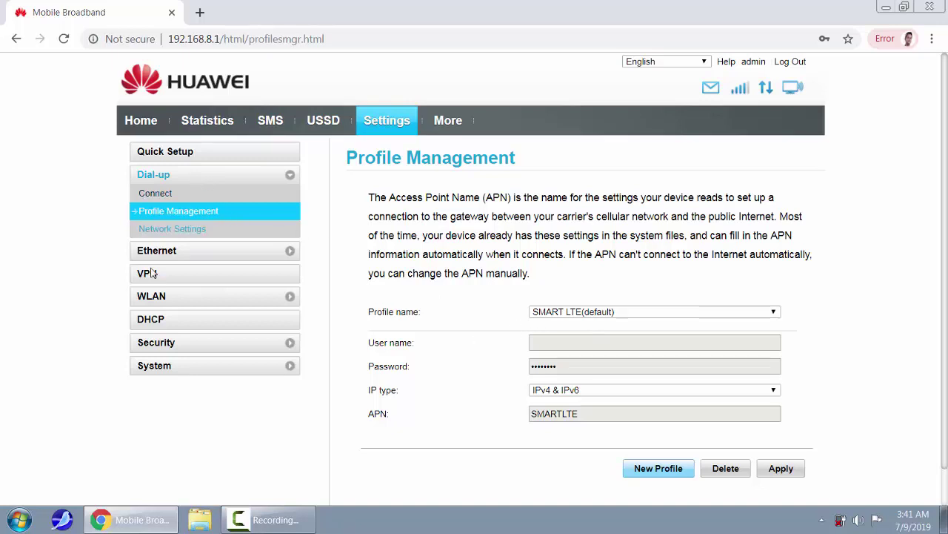
Step: Expand System and go to the Device Information page
{"action": "left_click", "coordinate": [175, 370]}
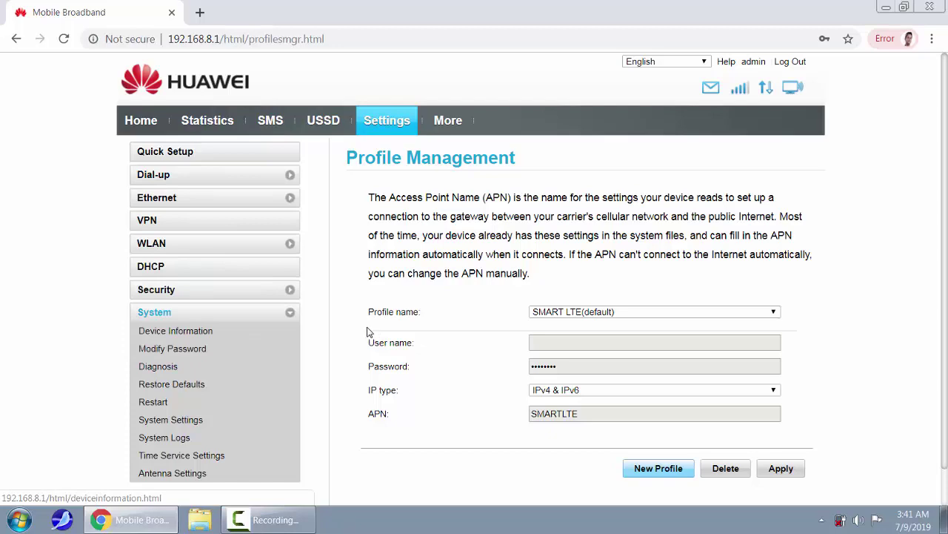
{"action": "scroll", "coordinate": [207, 325], "scroll_direction": "down", "scroll_amount": 1}
{"action": "left_click", "coordinate": [201, 291]}
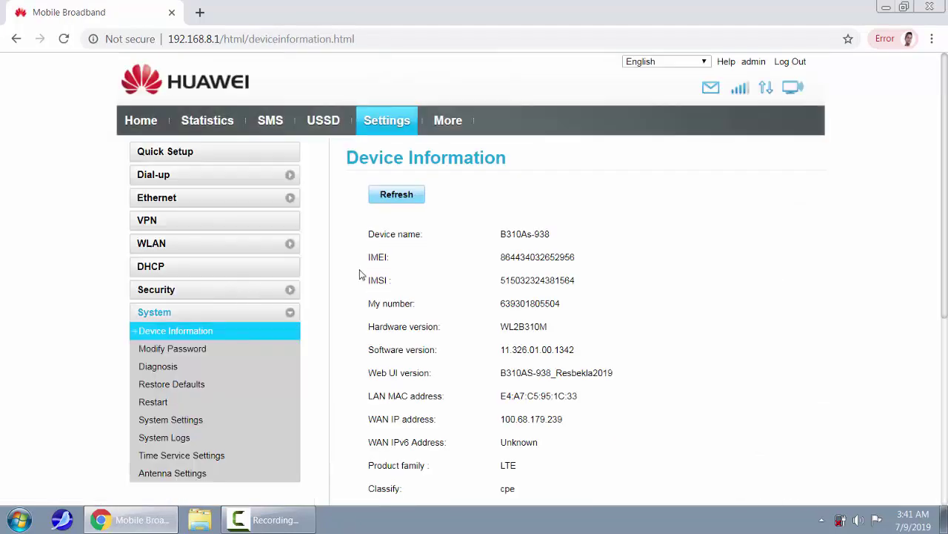
{"action": "scroll", "coordinate": [409, 226], "scroll_direction": "down", "scroll_amount": 1}
{"action": "scroll", "coordinate": [429, 171], "scroll_direction": "down", "scroll_amount": 2}
{"action": "scroll", "coordinate": [356, 155], "scroll_direction": "up", "scroll_amount": 1}
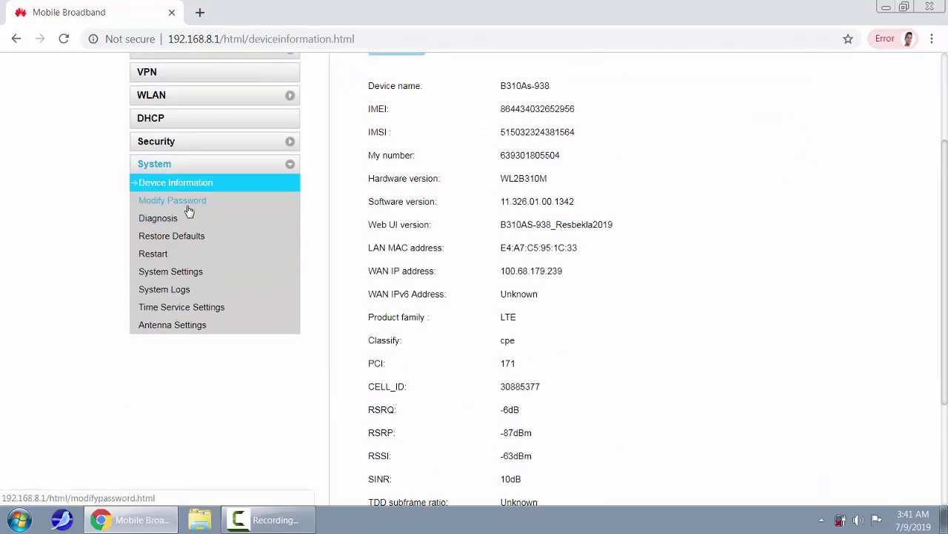
{"action": "scroll", "coordinate": [503, 286], "scroll_direction": "down", "scroll_amount": 1}
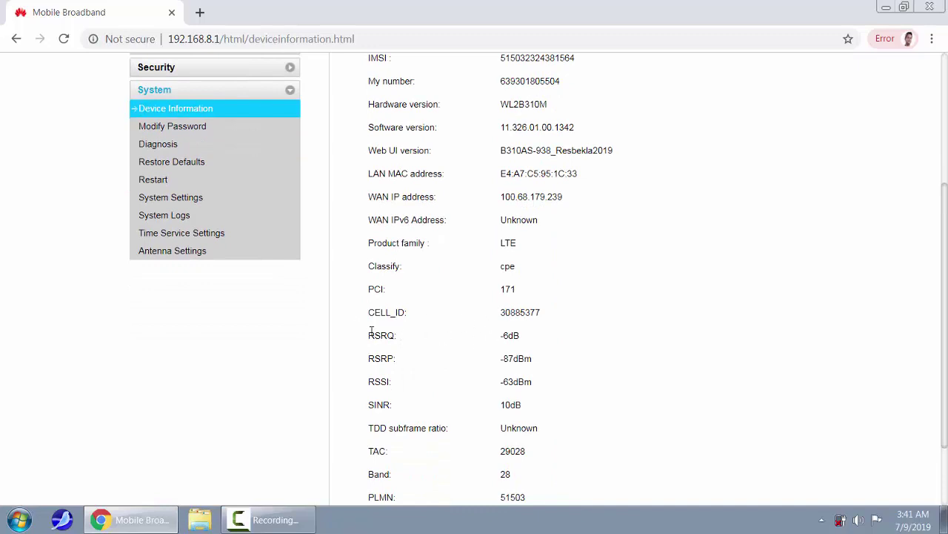
Step: Highlight the RSRQ -6dB, RSRP -87dBm, RSSI -63dBm and SINR 10dB readings
{"action": "left_click_drag", "start_coordinate": [371, 330], "coordinate": [536, 362]}
{"action": "left_click_drag", "start_coordinate": [561, 424], "coordinate": [556, 412]}
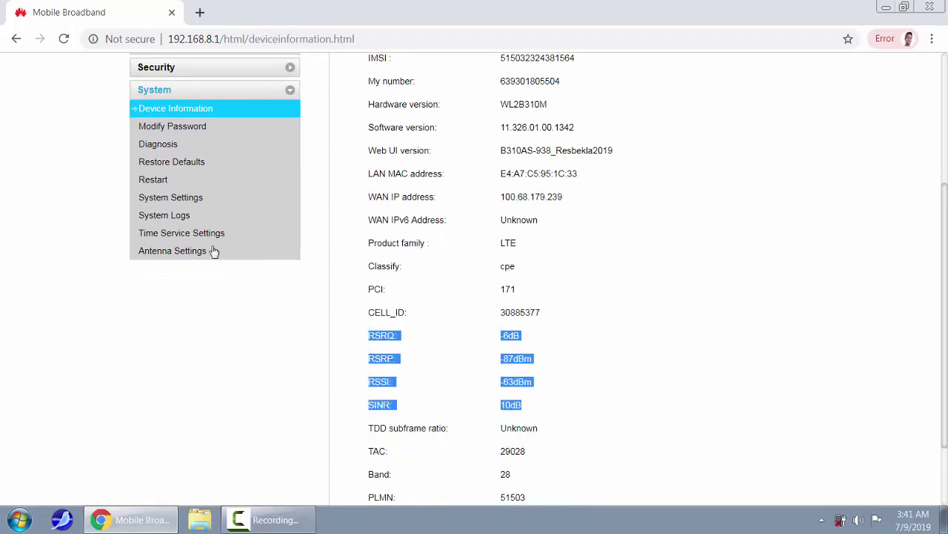
{"action": "left_click", "coordinate": [316, 301]}
{"action": "scroll", "coordinate": [314, 293], "scroll_direction": "up", "scroll_amount": 1}
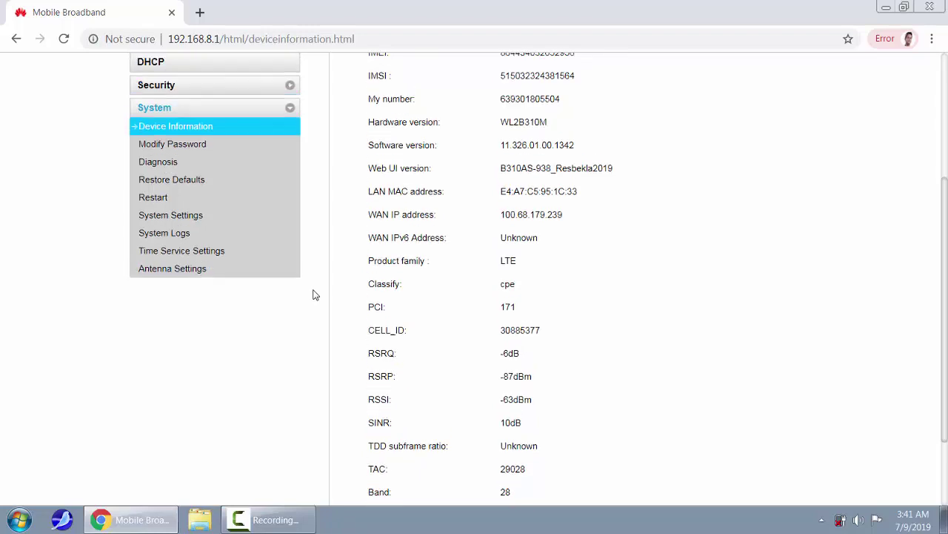
{"action": "scroll", "coordinate": [220, 208], "scroll_direction": "down", "scroll_amount": 1}
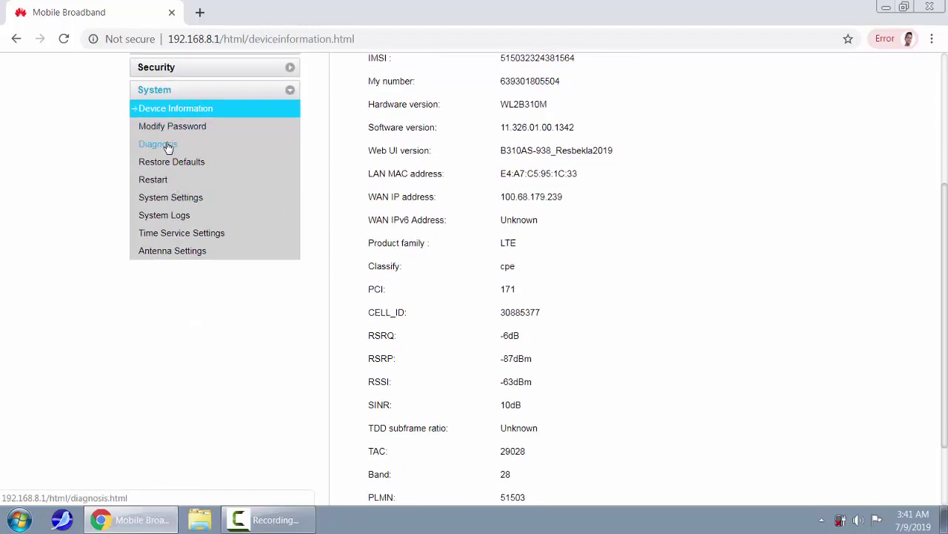
Step: Set the antenna type to External (2 antennas) and apply it
{"action": "left_click", "coordinate": [165, 253]}
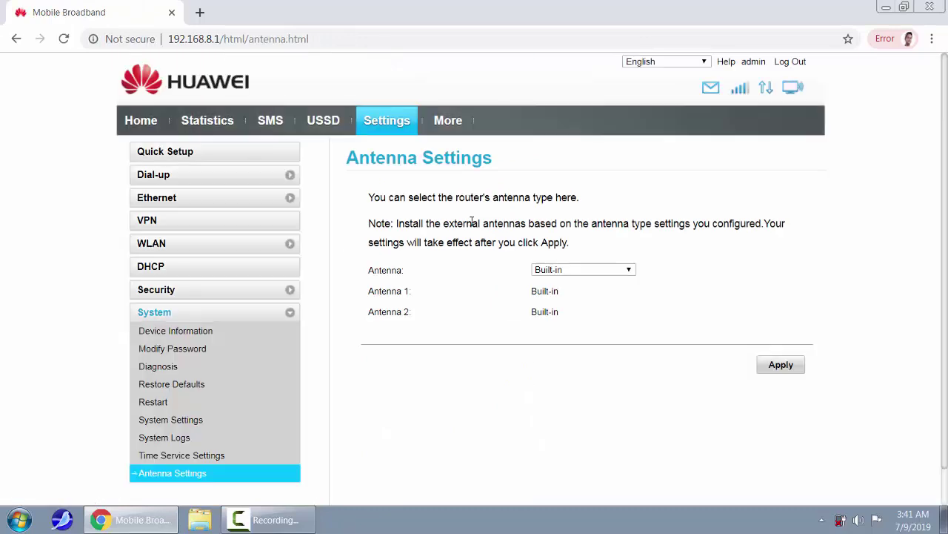
{"action": "scroll", "coordinate": [471, 223], "scroll_direction": "down", "scroll_amount": 1}
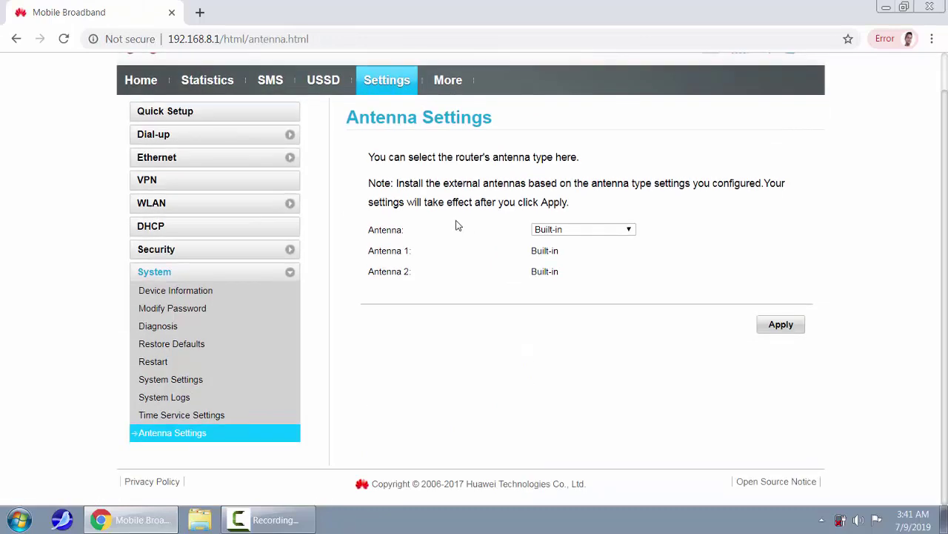
{"action": "left_click", "coordinate": [571, 235]}
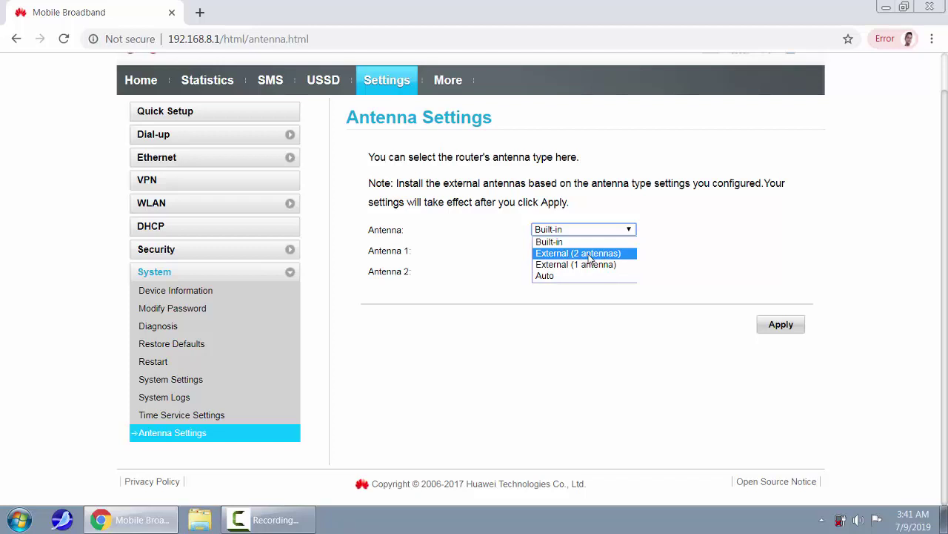
{"action": "left_click", "coordinate": [591, 254]}
{"action": "left_click", "coordinate": [785, 326]}
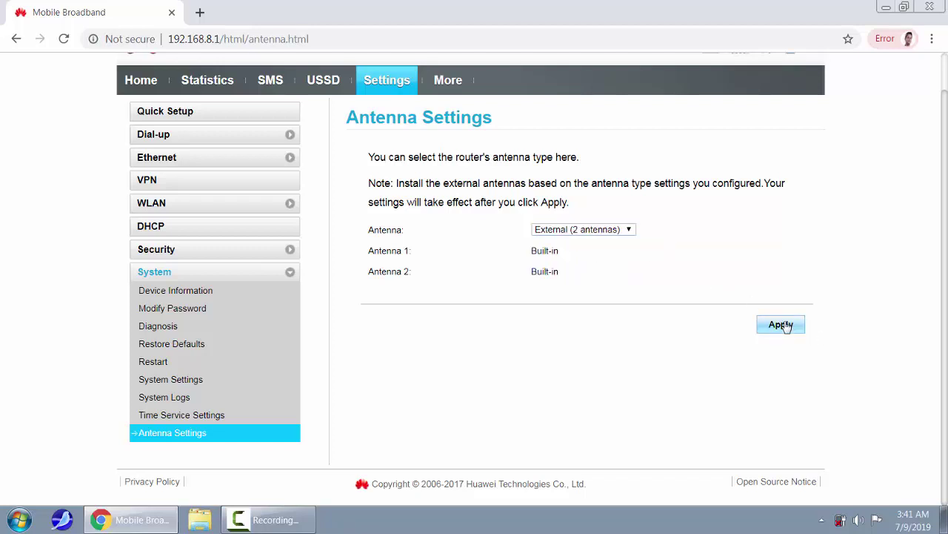
{"action": "left_click", "coordinate": [594, 264]}
Step: Restore the antenna type to Built-in and apply it
{"action": "left_click", "coordinate": [560, 236]}
{"action": "left_click", "coordinate": [561, 242]}
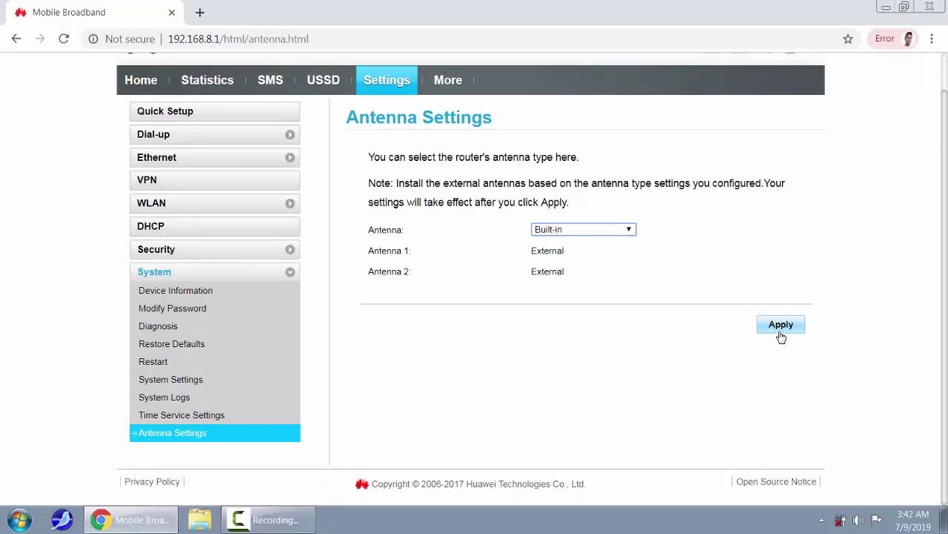
{"action": "left_click", "coordinate": [781, 334]}
{"action": "left_click", "coordinate": [590, 264]}
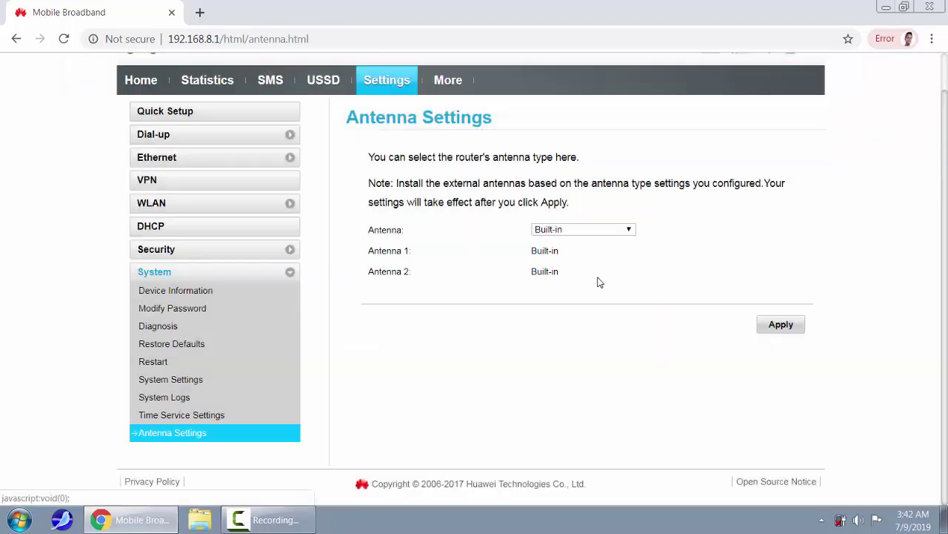